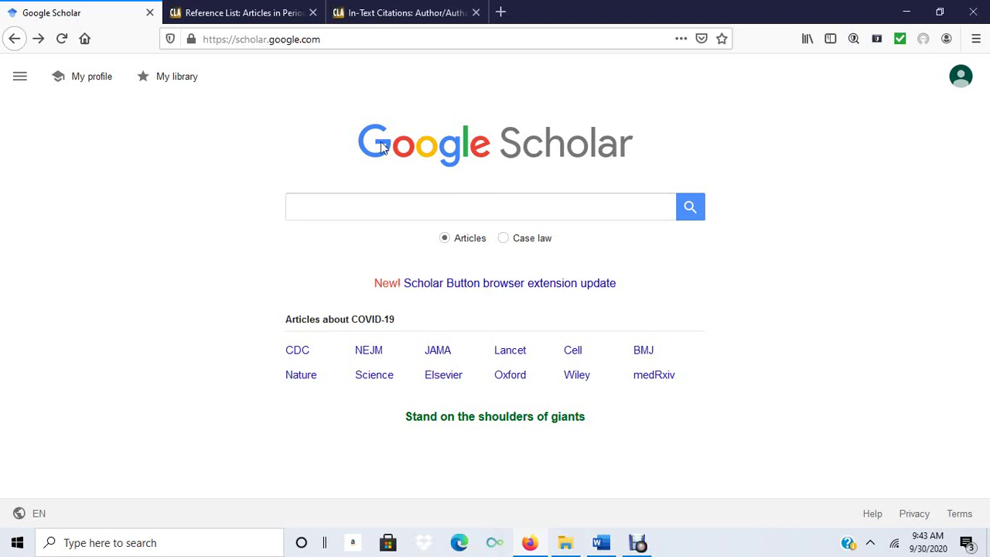
Review the basic APA form for journal articles on the Purdue OWL reference list page, and return to Google Scholar
{"action": "left_click", "coordinate": [249, 9]}
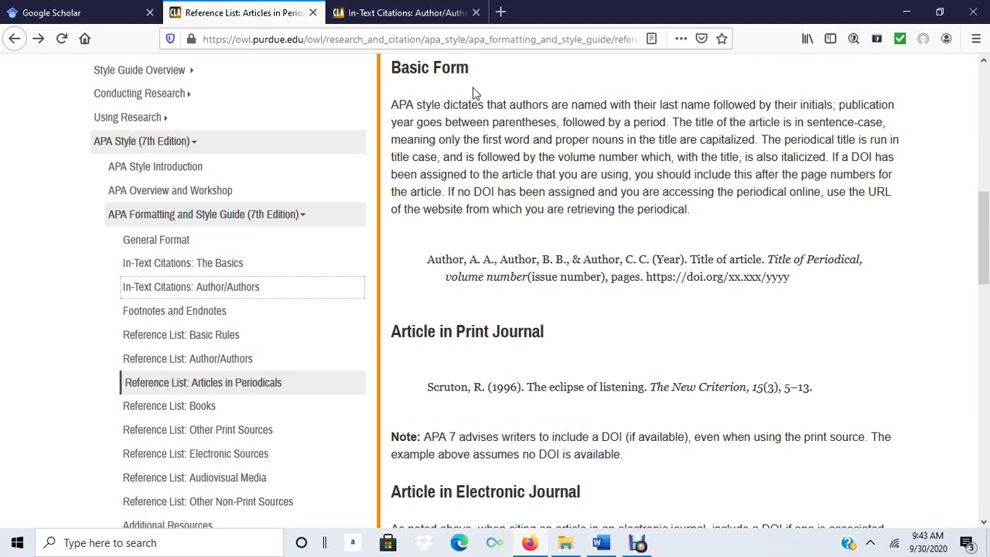
{"action": "scroll", "coordinate": [475, 93], "scroll_direction": "up", "scroll_amount": 2}
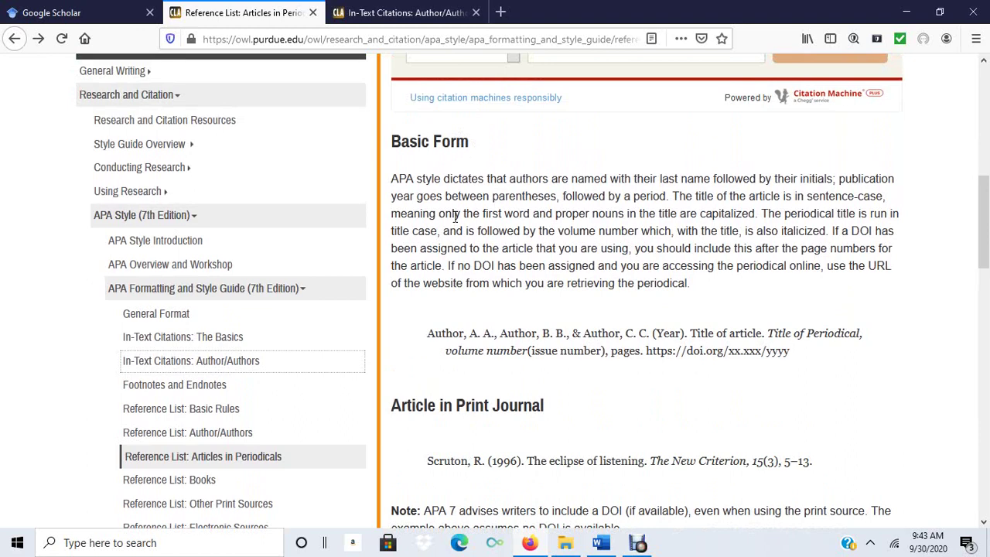
{"action": "left_click", "coordinate": [88, 10]}
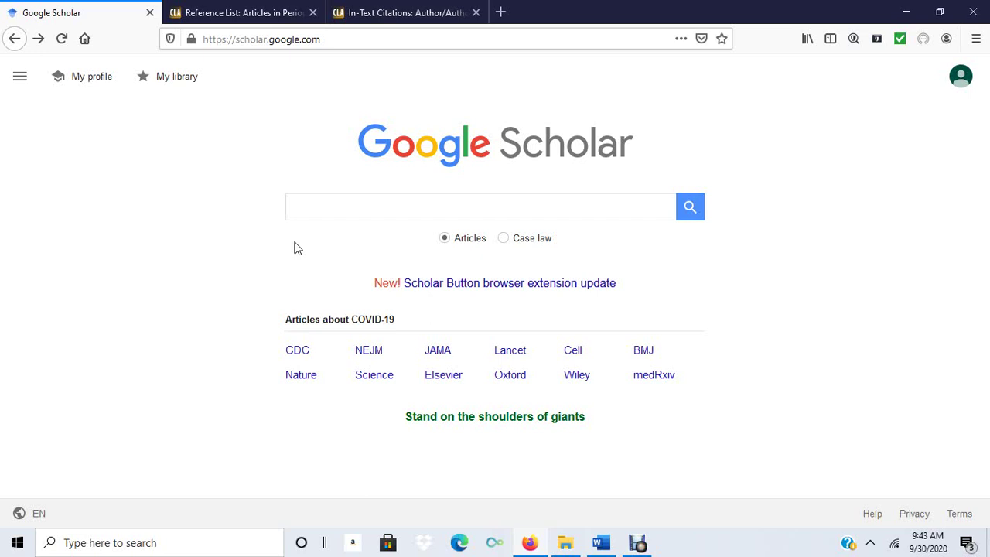
Rerun the recent crime triangle search and open the citation formats for "The crime triangle: Alcohol, drug use, and vandalism"
{"action": "left_click", "coordinate": [353, 207]}
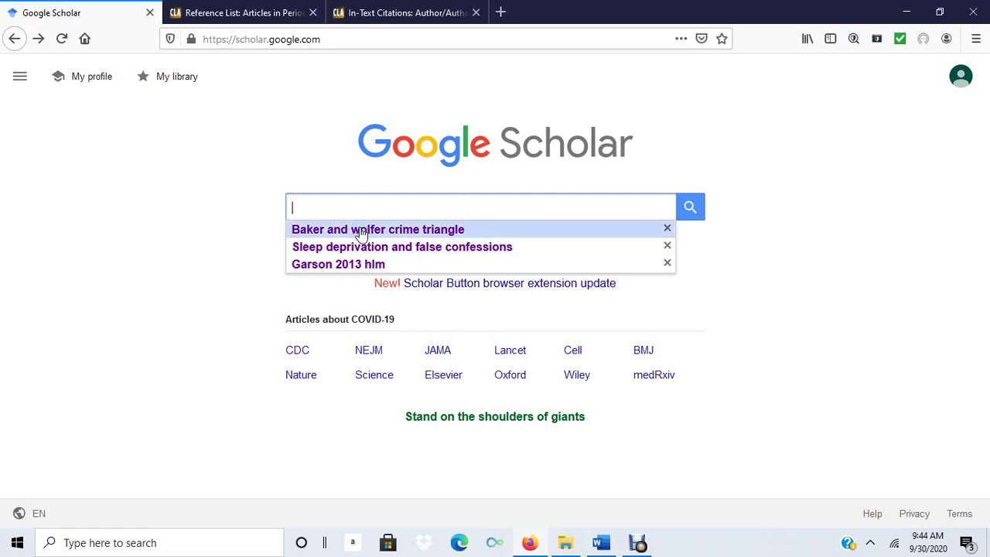
{"action": "left_click", "coordinate": [361, 235]}
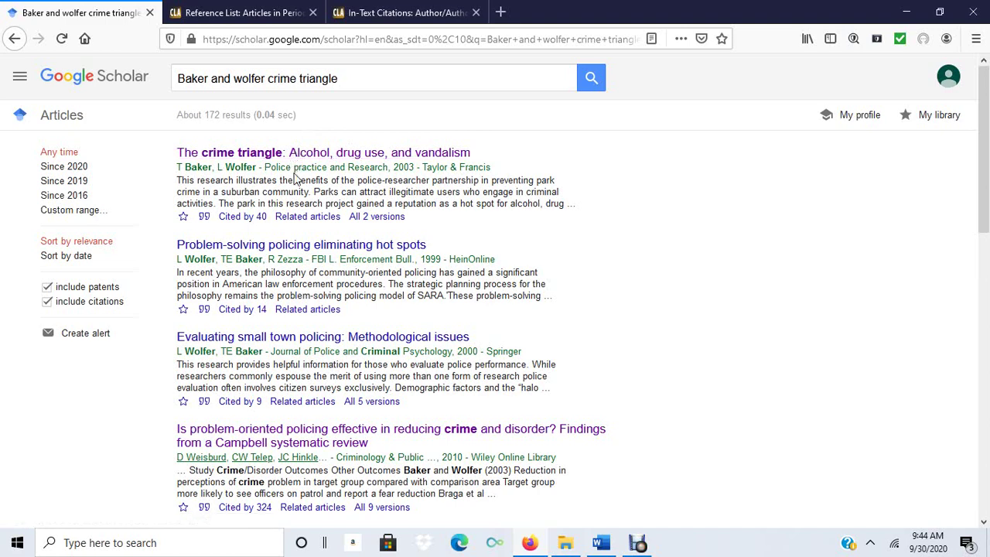
{"action": "left_click", "coordinate": [205, 220]}
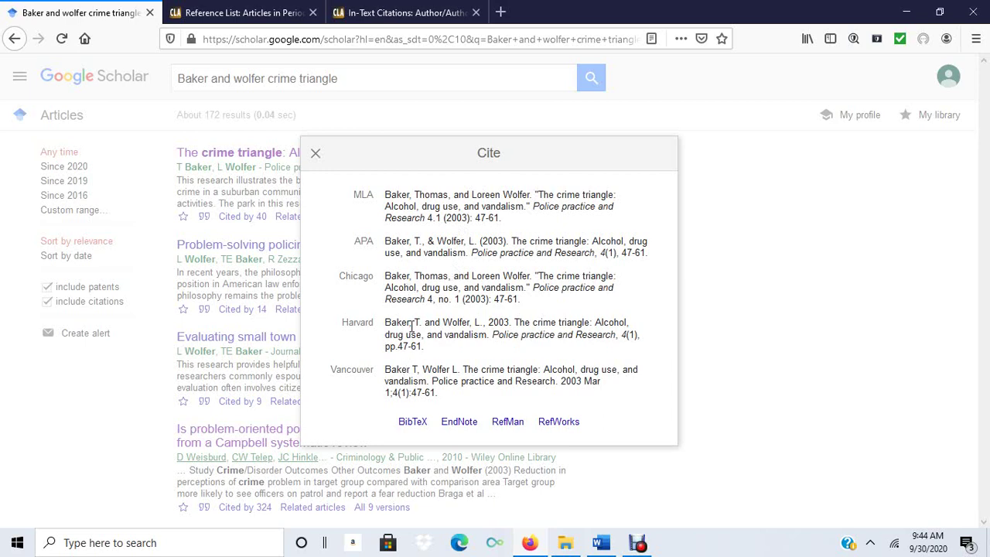
Copy the article's APA citation and paste it into the blank Word document, keeping the source formatting
{"action": "triple_click", "coordinate": [426, 249]}
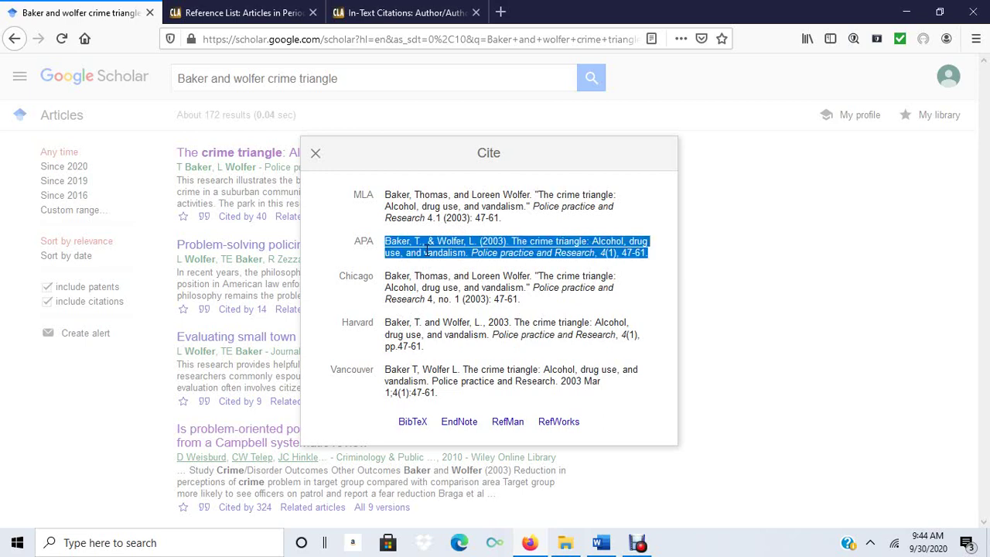
{"action": "right_click", "coordinate": [495, 245]}
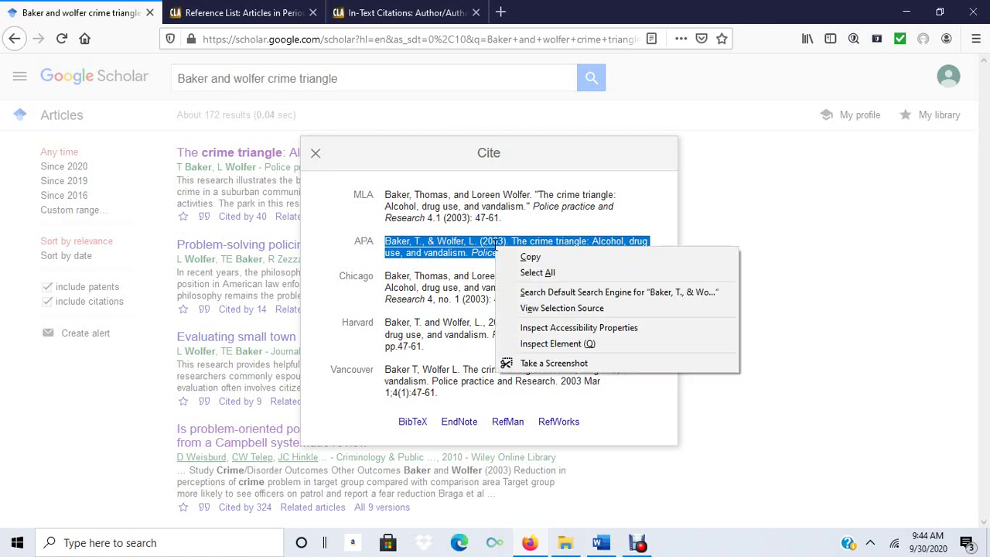
{"action": "left_click", "coordinate": [530, 258]}
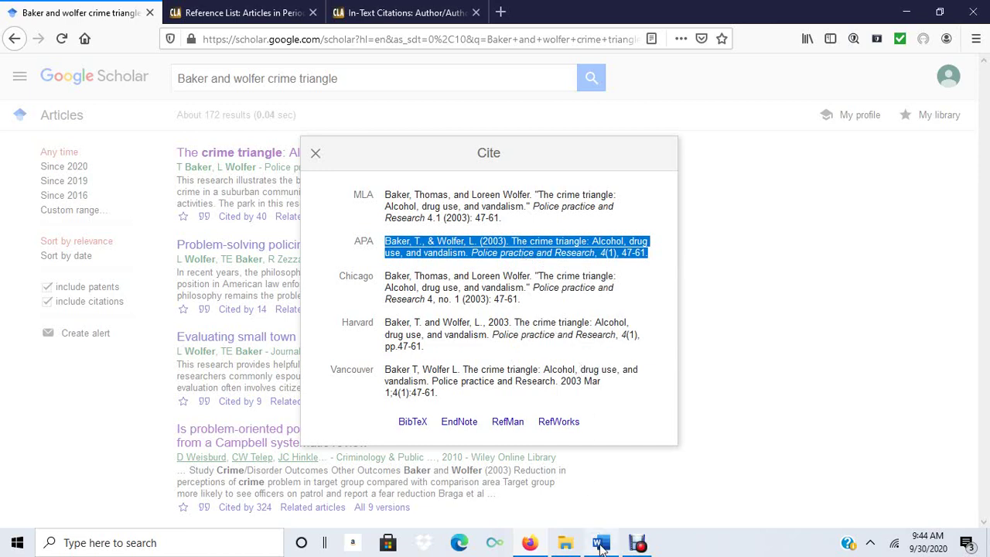
{"action": "mouse_move", "coordinate": [602, 546]}
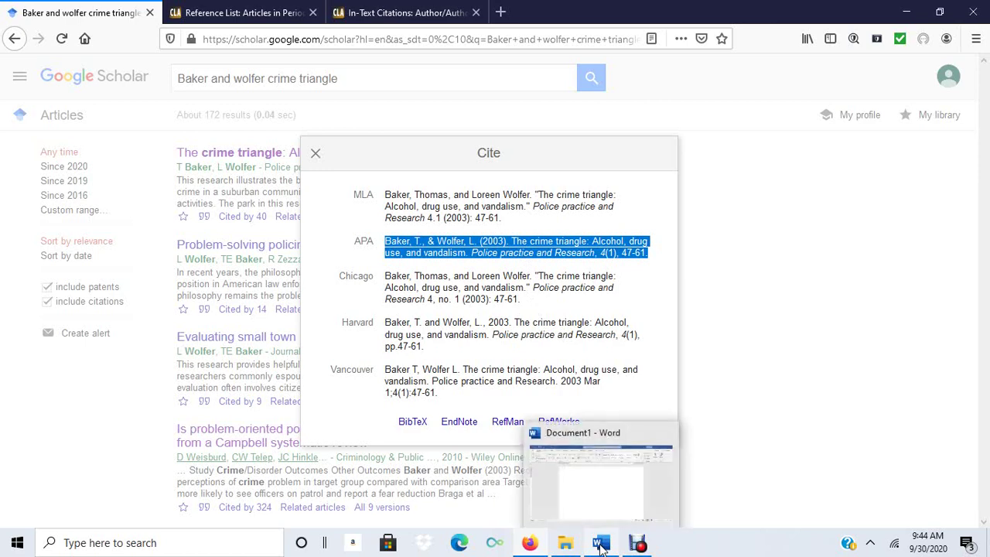
{"action": "left_click", "coordinate": [580, 495]}
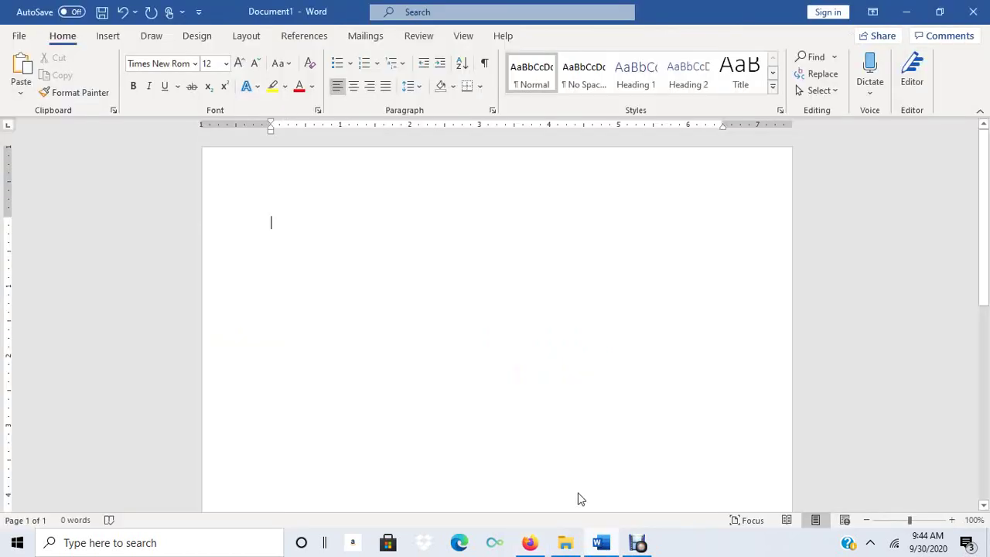
{"action": "right_click", "coordinate": [326, 233]}
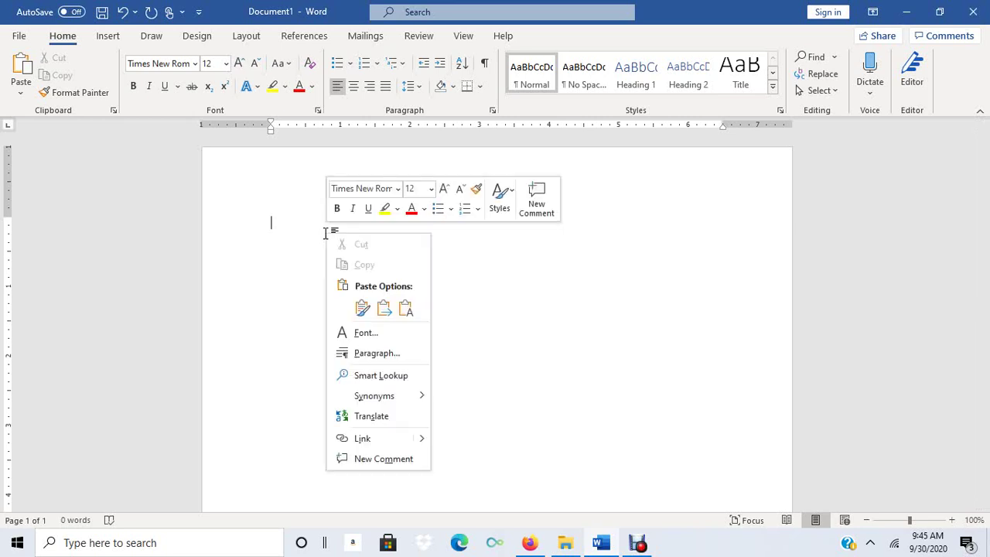
{"action": "left_click", "coordinate": [358, 311]}
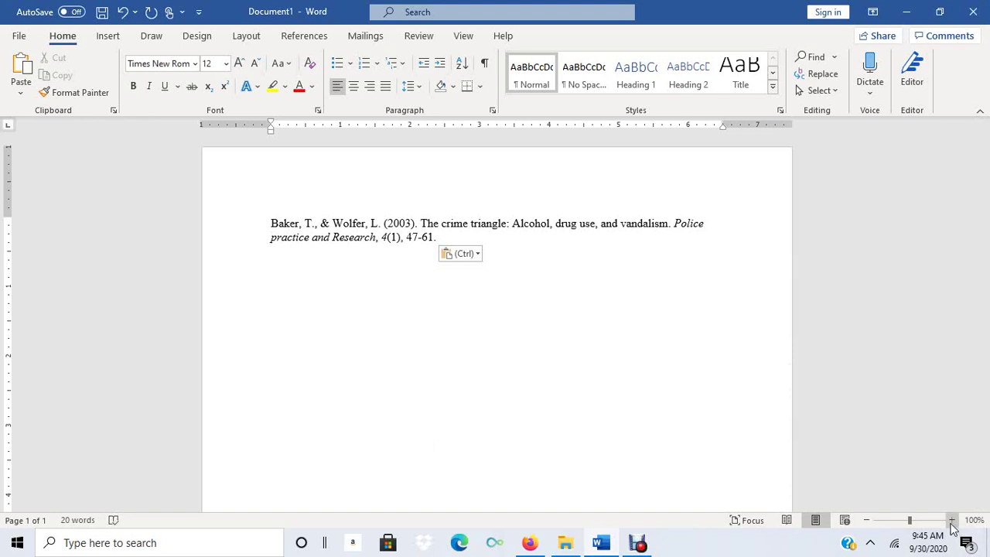
Capitalize "practice" in the reference's journal title so it reads "Police Practice and Research"
{"action": "left_click", "coordinate": [953, 520]}
{"action": "left_click", "coordinate": [953, 521]}
{"action": "left_click", "coordinate": [953, 520]}
{"action": "left_click", "coordinate": [952, 520]}
{"action": "left_click", "coordinate": [952, 520]}
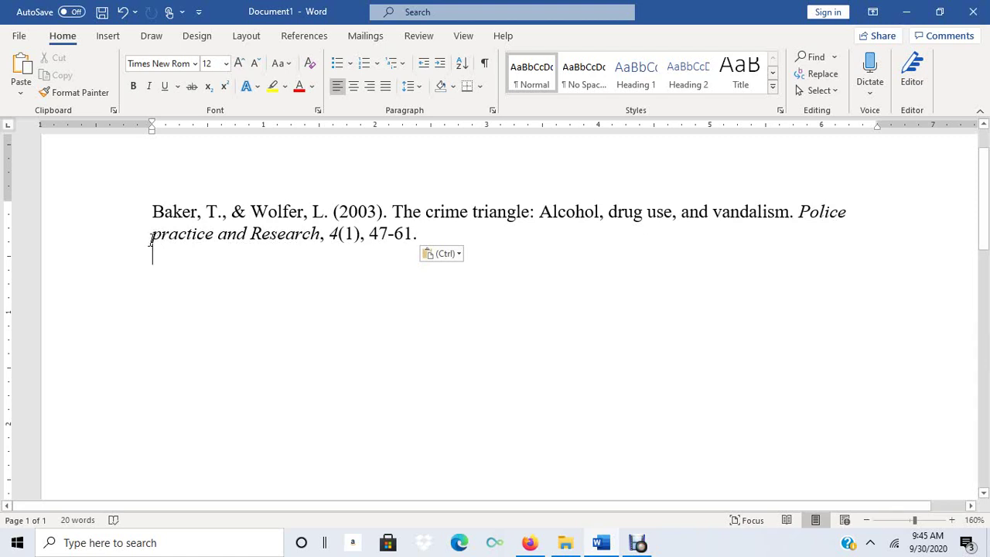
{"action": "left_click_drag", "start_coordinate": [152, 241], "coordinate": [161, 246]}
{"action": "left_click", "coordinate": [160, 245]}
{"action": "left_click_drag", "start_coordinate": [149, 236], "coordinate": [159, 236]}
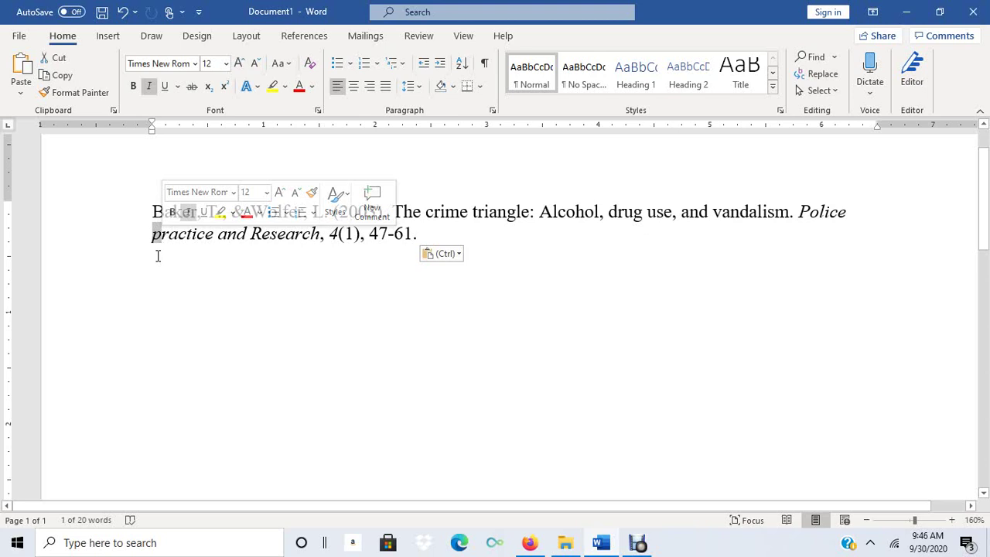
{"action": "type", "text": "P"}
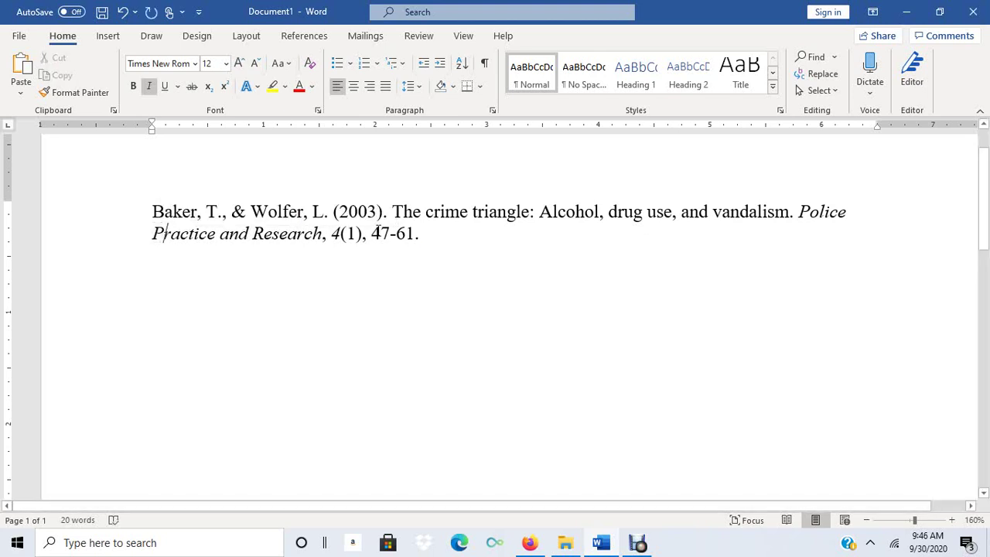
{"action": "left_click", "coordinate": [440, 231]}
Switch to Firefox, close the citation dialog and examine the DOI guidance for journal articles on the Purdue OWL reference list page
{"action": "left_click", "coordinate": [529, 542]}
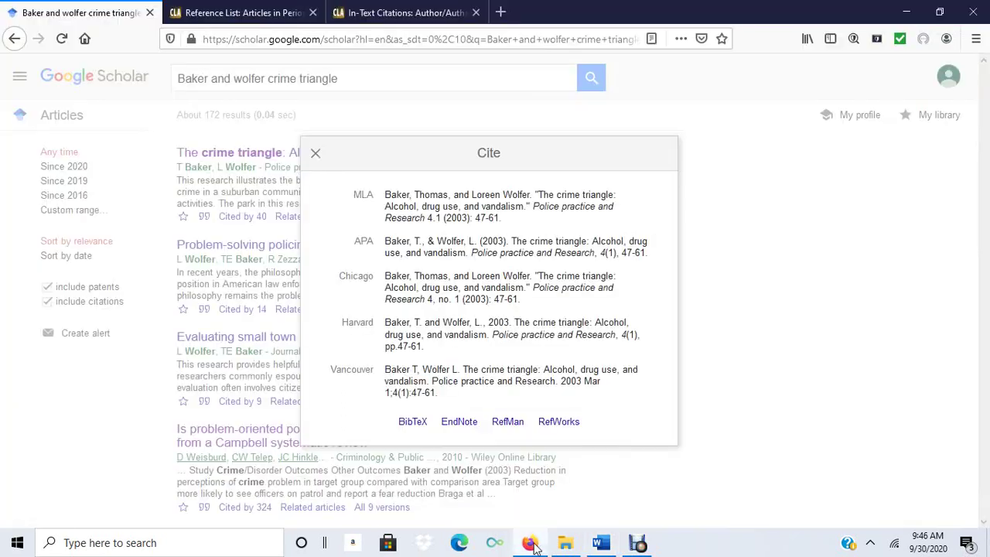
{"action": "left_click", "coordinate": [315, 153]}
{"action": "left_click", "coordinate": [207, 7]}
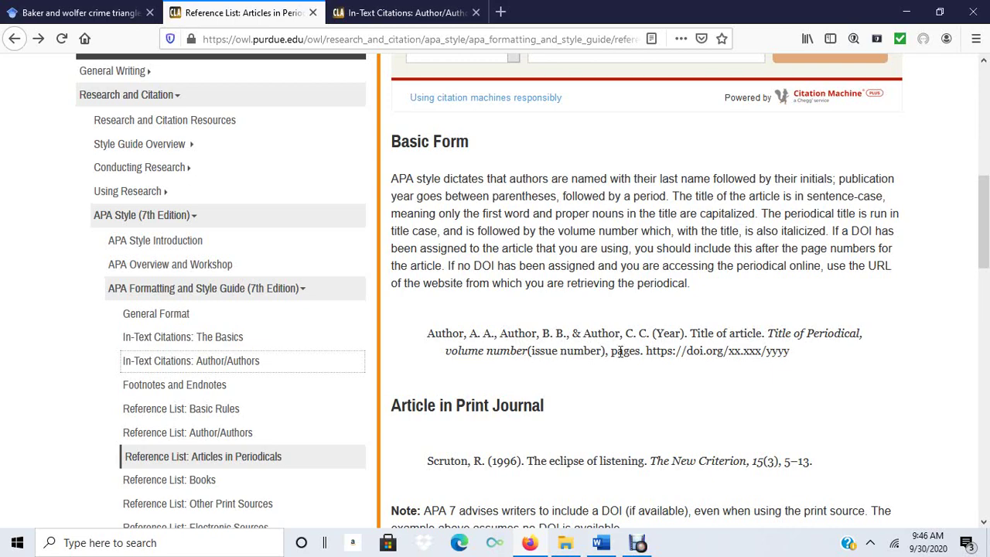
{"action": "scroll", "coordinate": [619, 414], "scroll_direction": "down", "scroll_amount": 3}
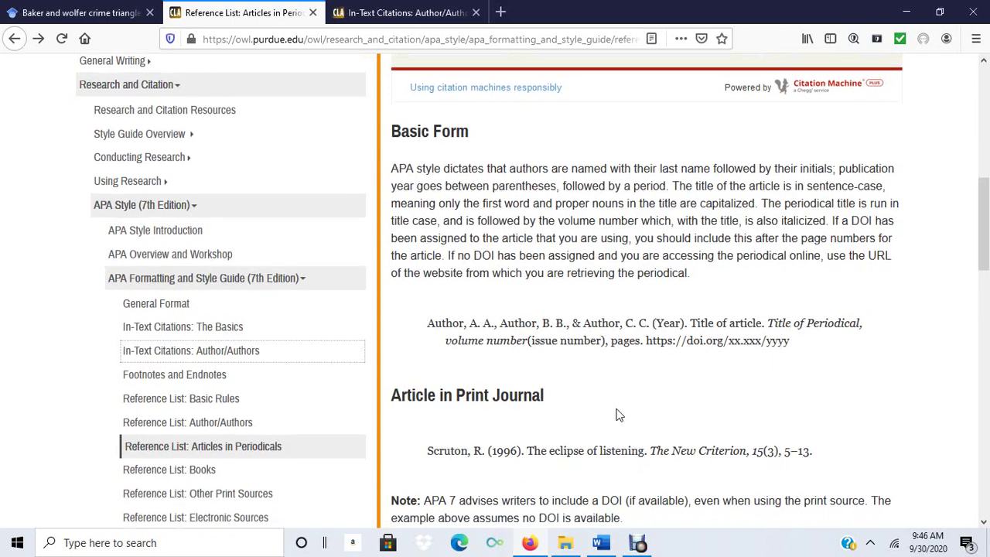
{"action": "scroll", "coordinate": [619, 416], "scroll_direction": "down", "scroll_amount": 2}
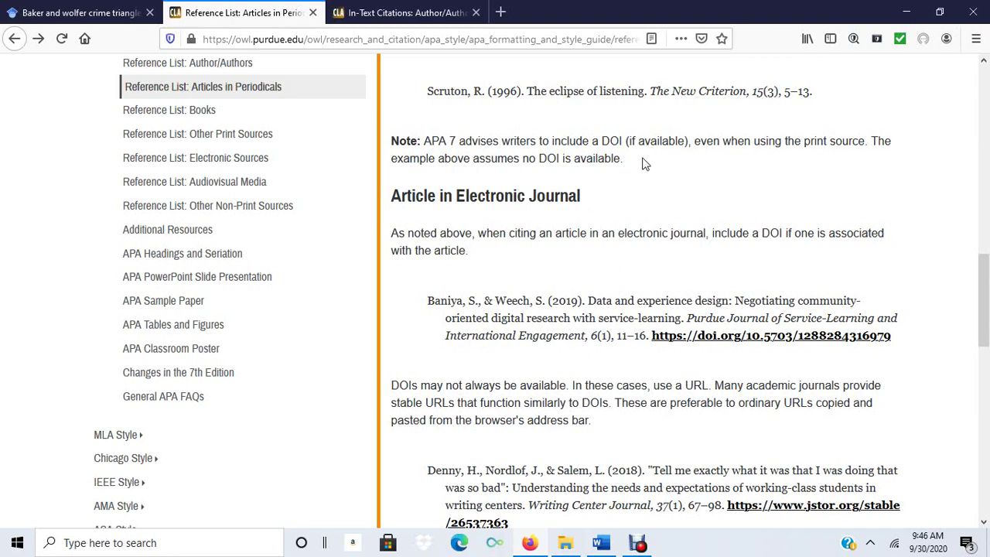
Copy the DOI link from the crime triangle article's Taylor & Francis page and append it as a hyperlink to the reference in Word
{"action": "left_click", "coordinate": [44, 11]}
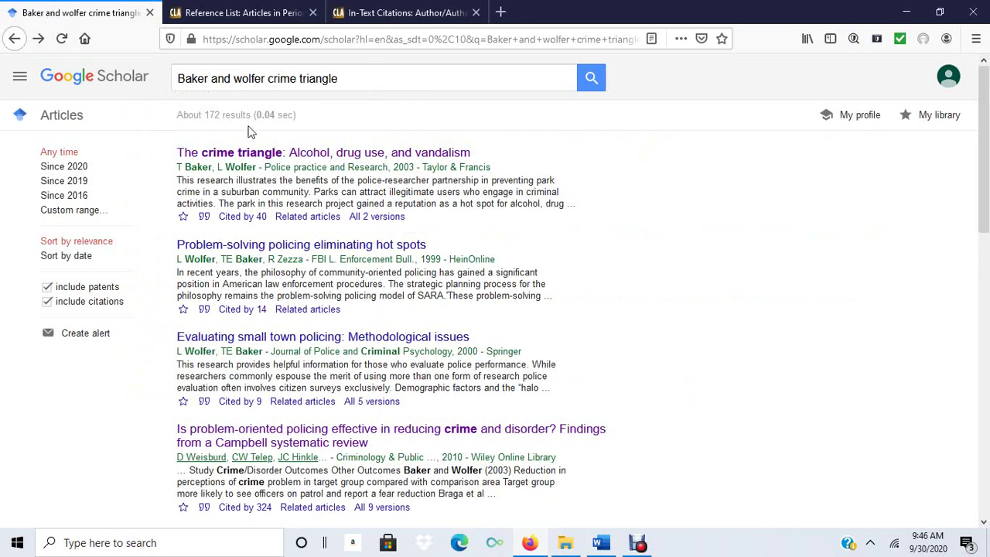
{"action": "left_click", "coordinate": [292, 156]}
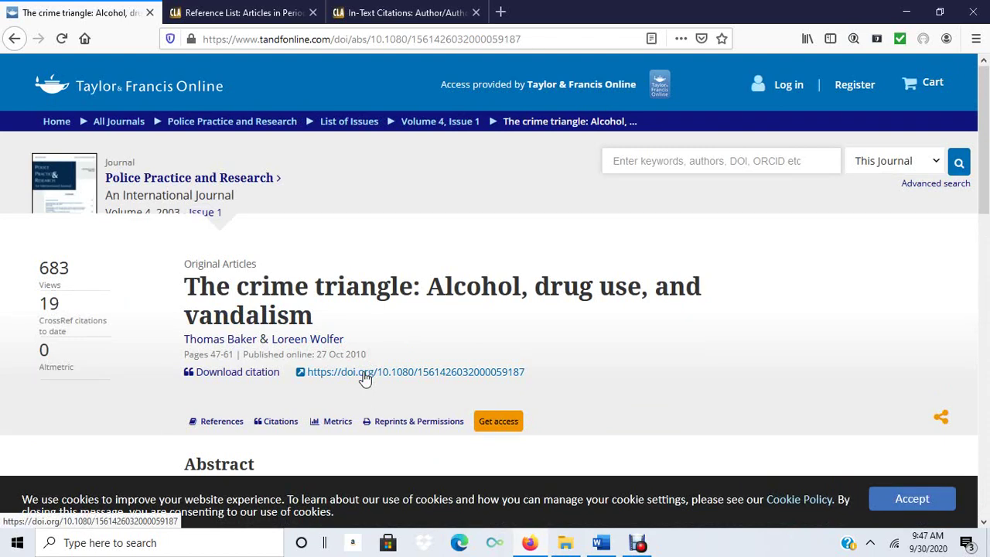
{"action": "right_click", "coordinate": [365, 379]}
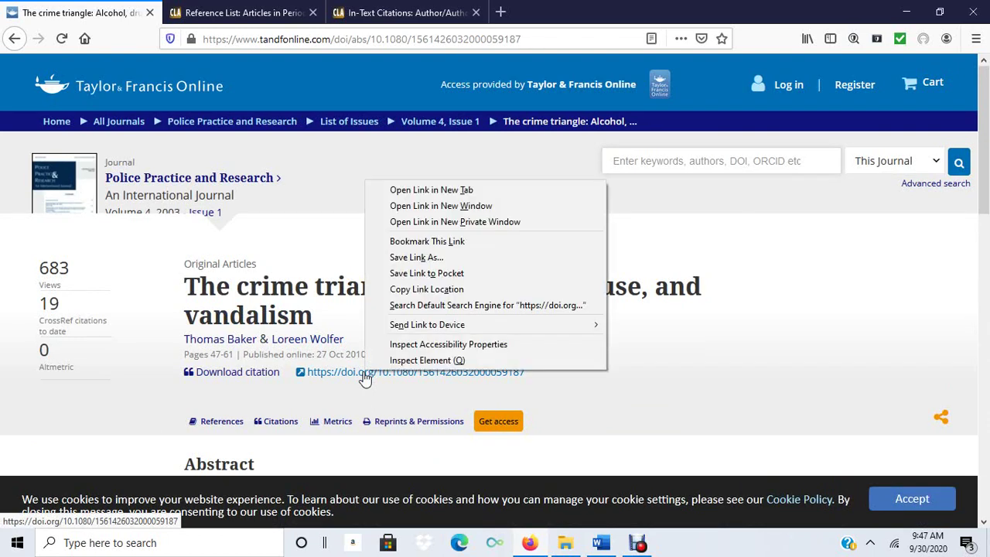
{"action": "left_click", "coordinate": [424, 291]}
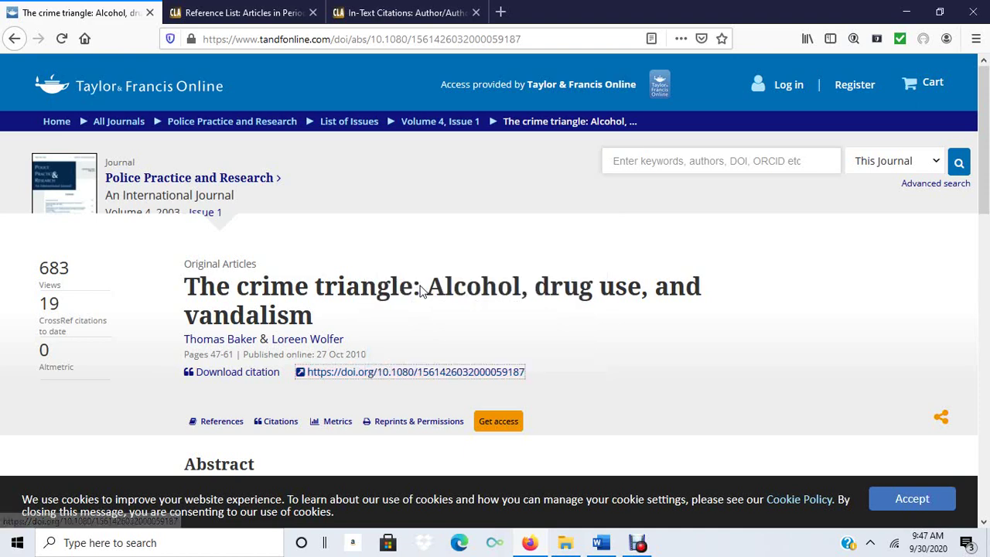
{"action": "left_click", "coordinate": [602, 545]}
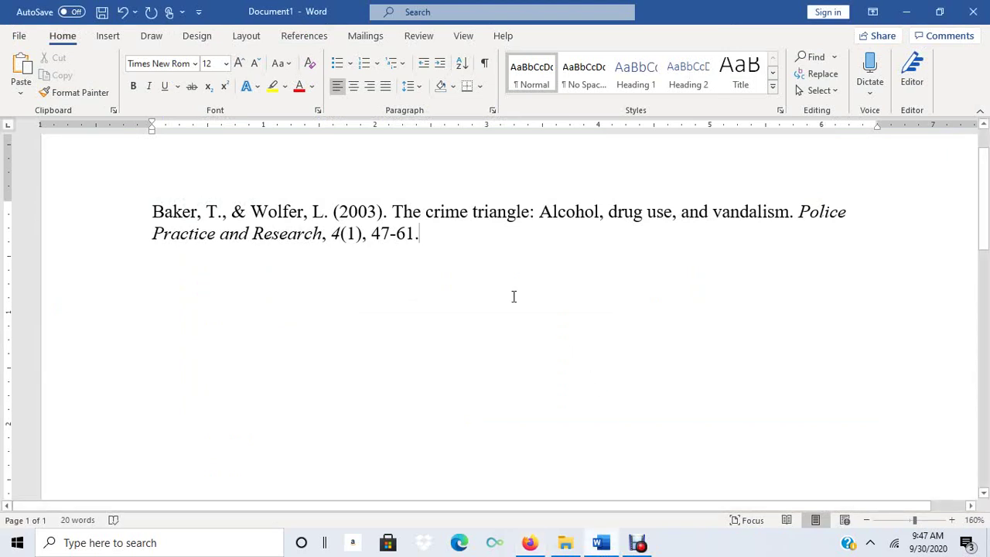
{"action": "key", "text": "ctrl+v"}
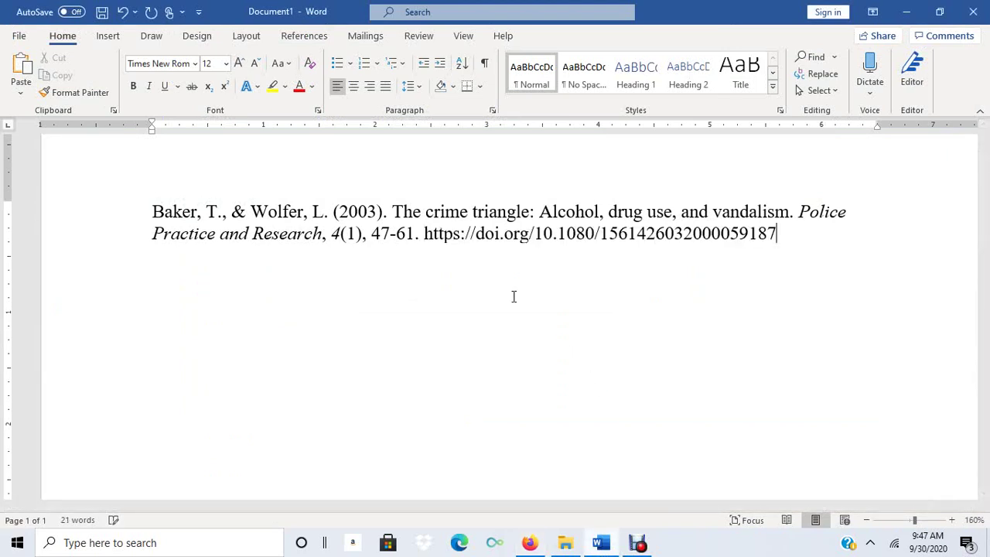
{"action": "key", "text": "Return"}
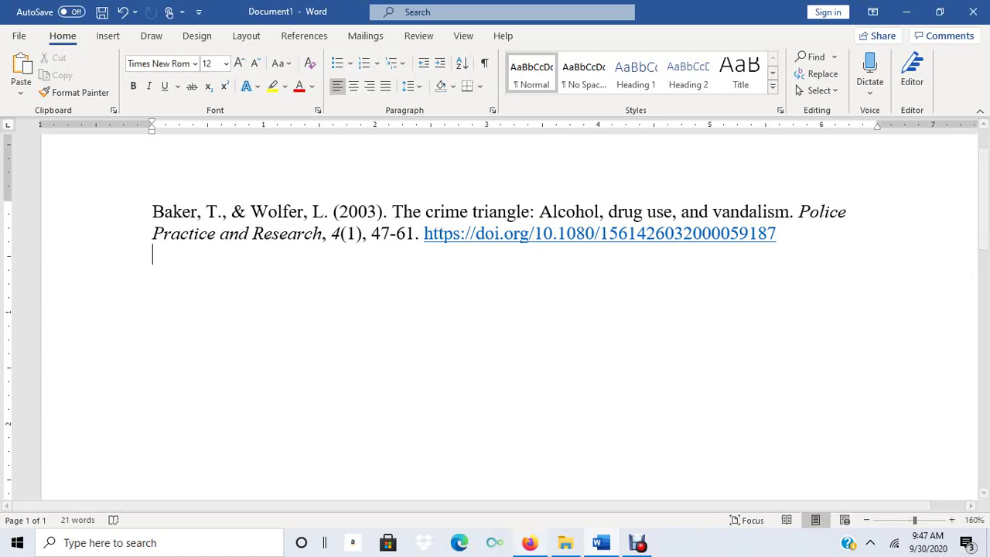
Switch to Firefox and examine the two-author parenthetical example on the Purdue OWL in-text citations page
{"action": "left_click", "coordinate": [529, 542]}
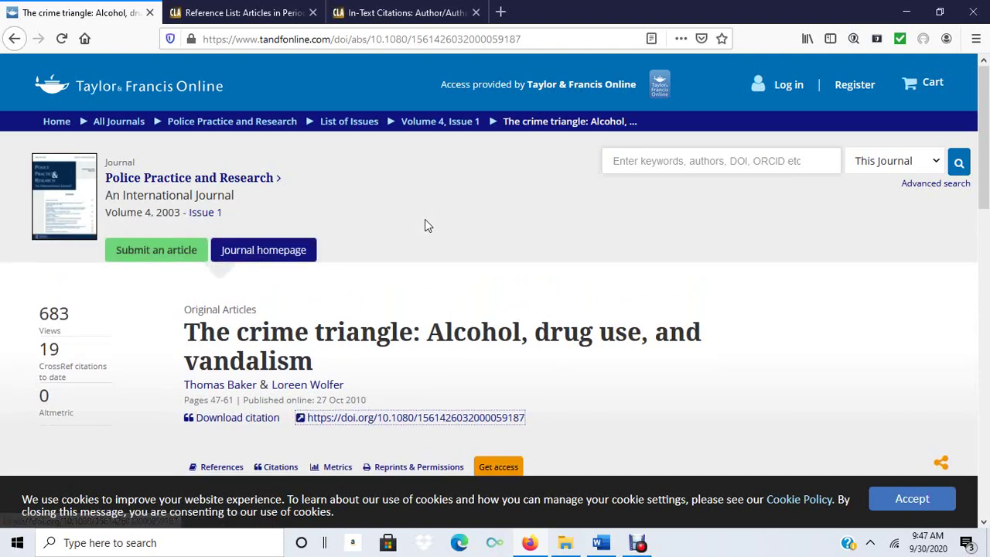
{"action": "left_click", "coordinate": [395, 13]}
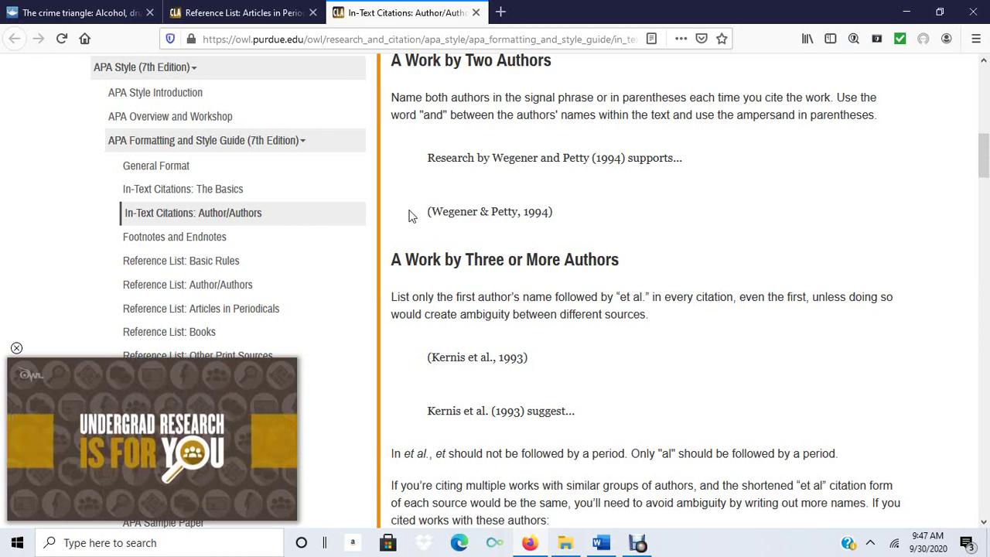
{"action": "left_click_drag", "start_coordinate": [430, 211], "coordinate": [543, 207]}
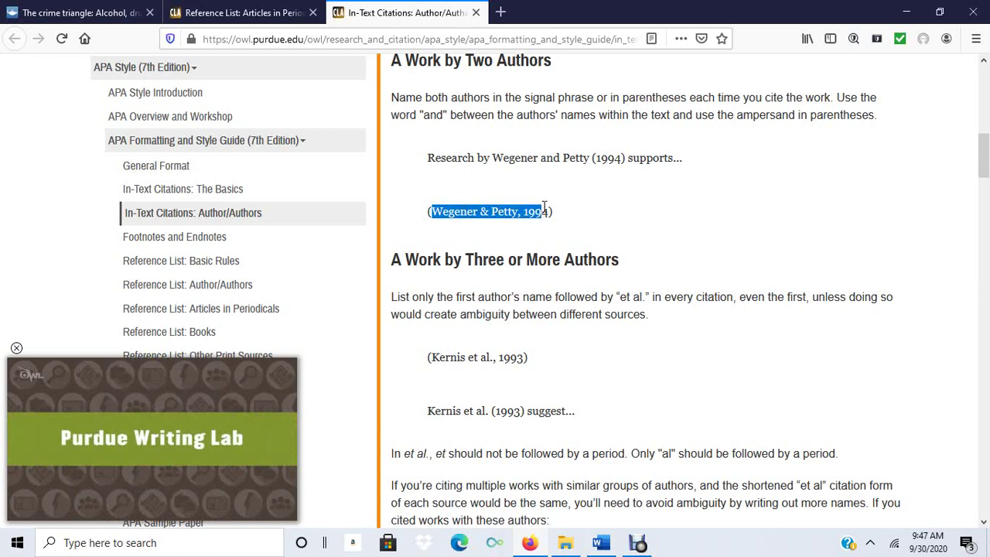
{"action": "left_click", "coordinate": [549, 229]}
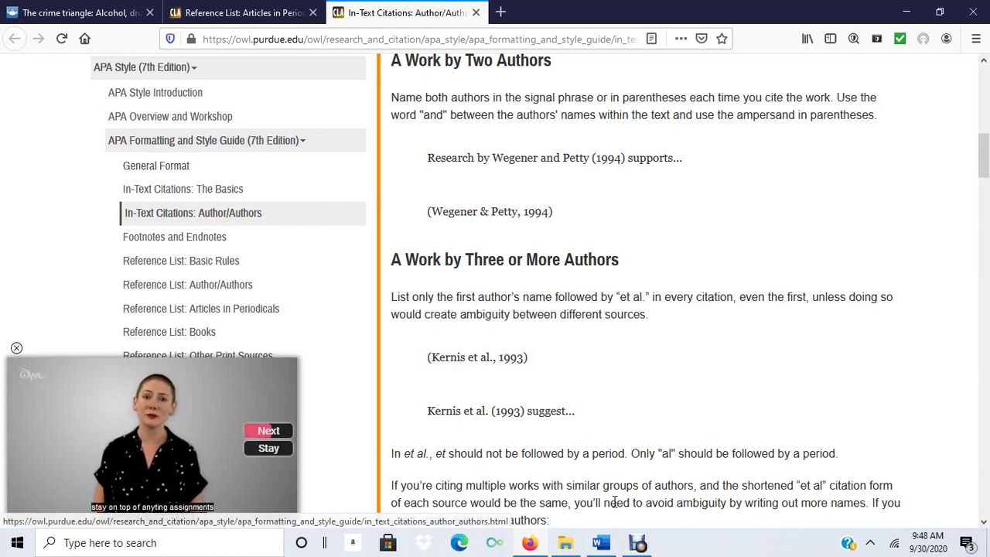
In Word, write the parenthetical in-text citation below the reference, with both authors' last names joined by an ampersand and the year 2003
{"action": "key", "text": "alt+Tab"}
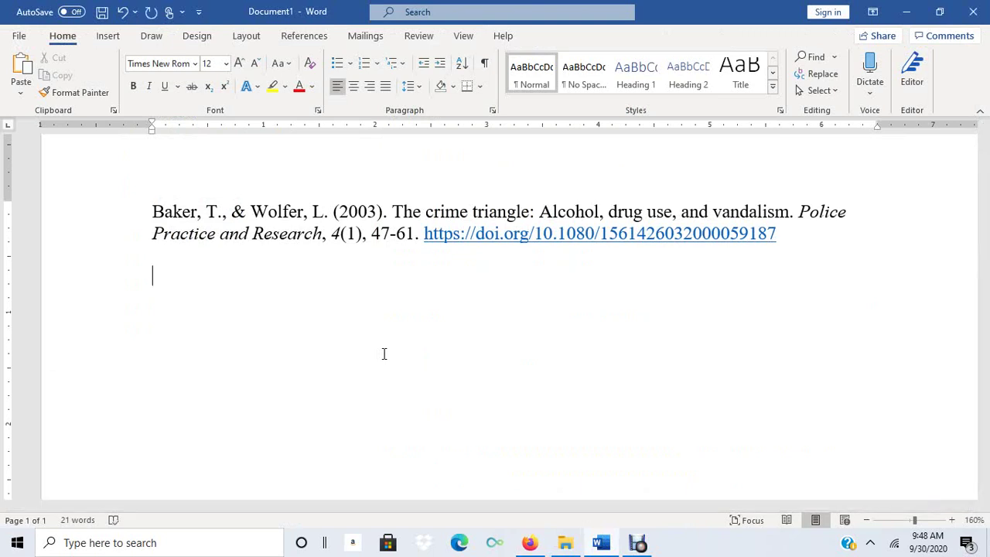
{"action": "type", "text": "(Baker"}
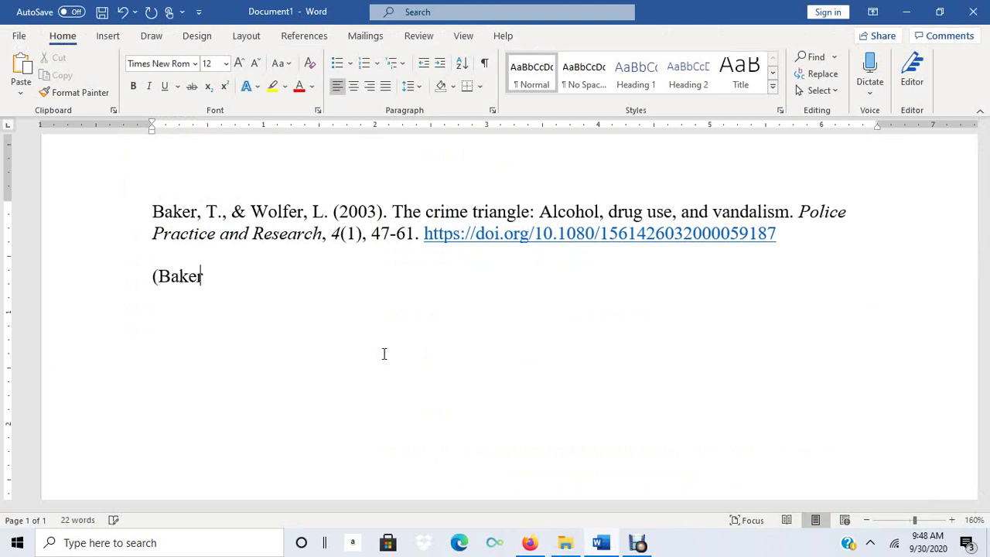
{"action": "type", "text": " & Wolfe"}
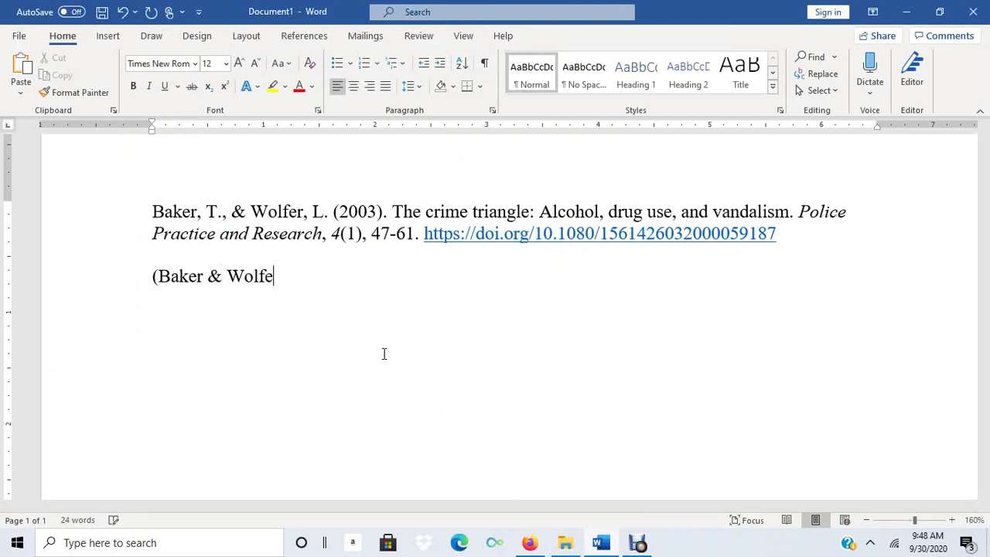
{"action": "type", "text": "r,"}
{"action": "type", "text": " 2"}
{"action": "type", "text": "003"}
{"action": "type", "text": ")"}
Write the narrative in-text citation below the parenthetical one, with both authors' last names joined by "and", followed by "(2003) assert that……"
{"action": "type", "text": "B"}
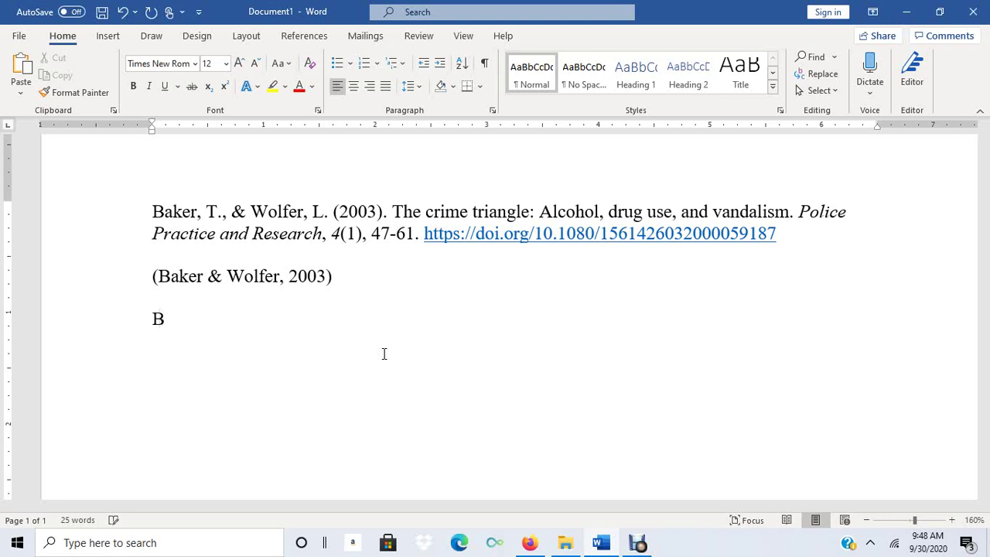
{"action": "type", "text": "aker and"}
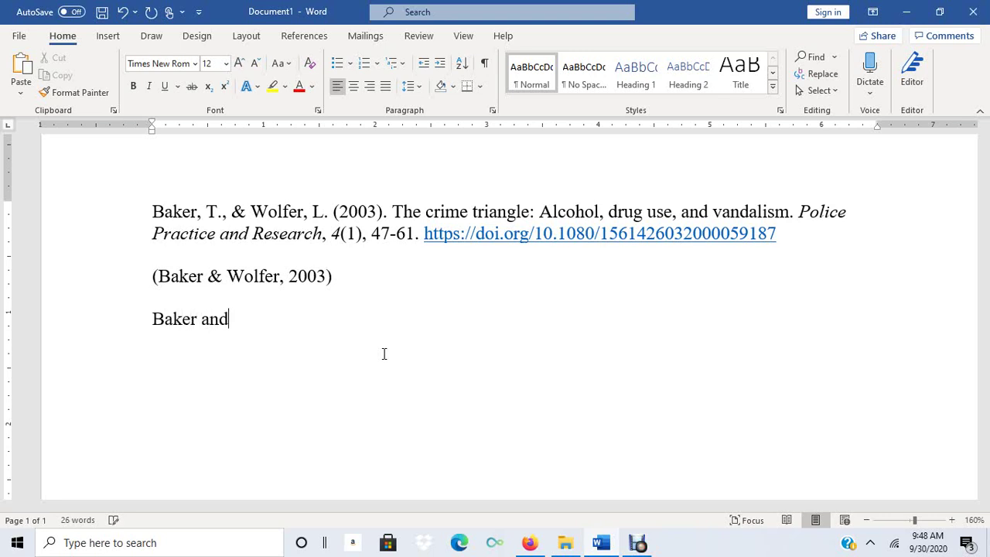
{"action": "type", "text": " Wolder (2"}
{"action": "key", "text": "BackSpace"}
{"action": "key", "text": "BackSpace"}
{"action": "key", "text": "BackSpace"}
{"action": "key", "text": "BackSpace"}
{"action": "key", "text": "BackSpace"}
{"action": "key", "text": "BackSpace"}
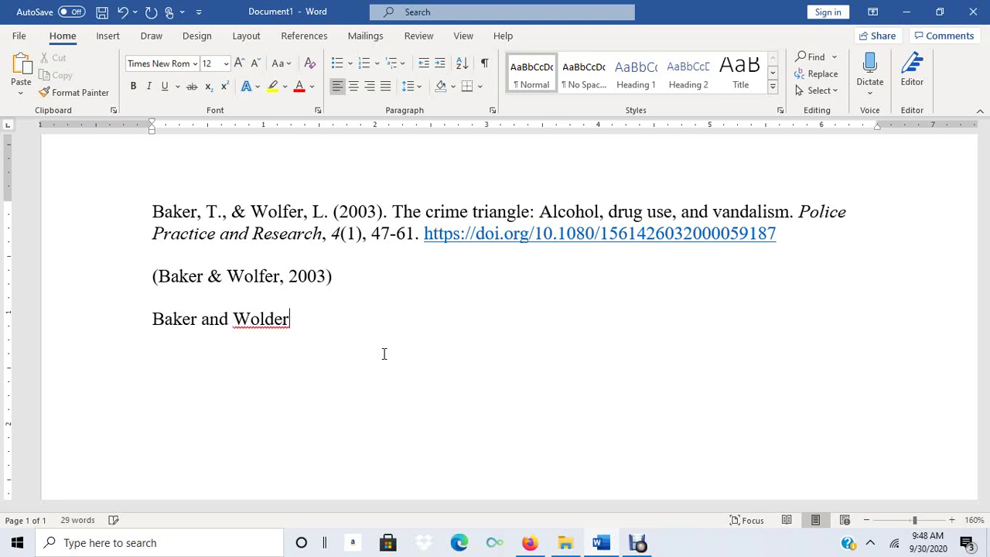
{"action": "type", "text": "fer (20"}
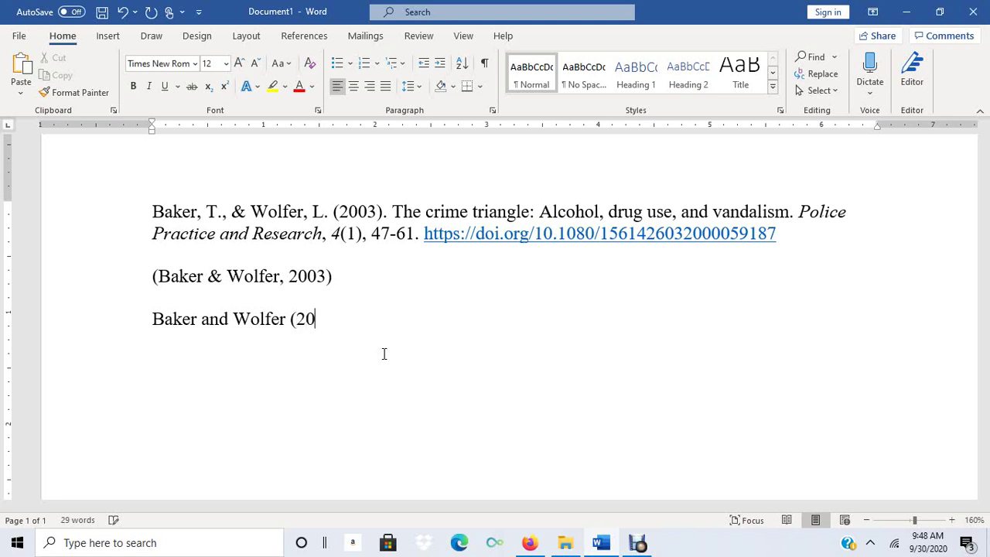
{"action": "type", "text": "03) asse"}
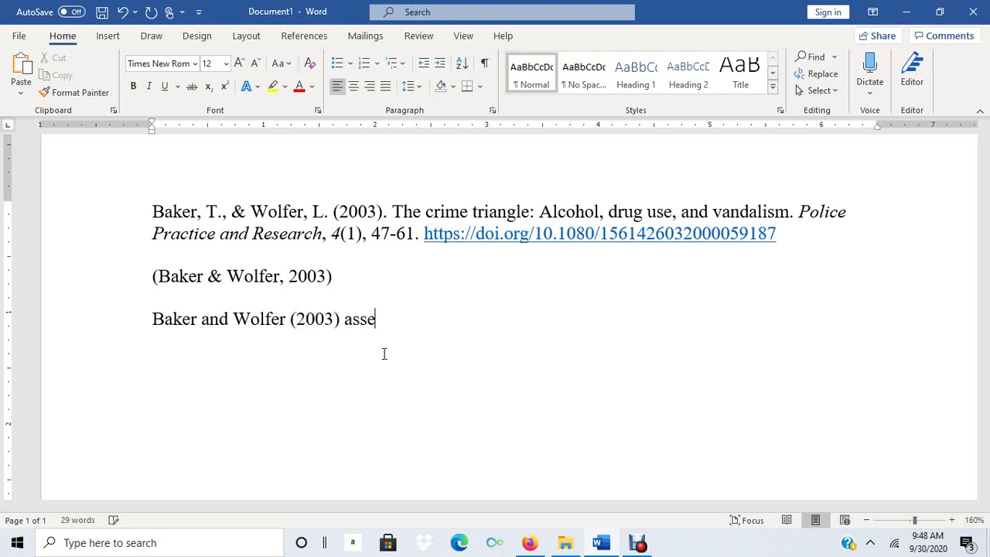
{"action": "type", "text": "rt that......"}
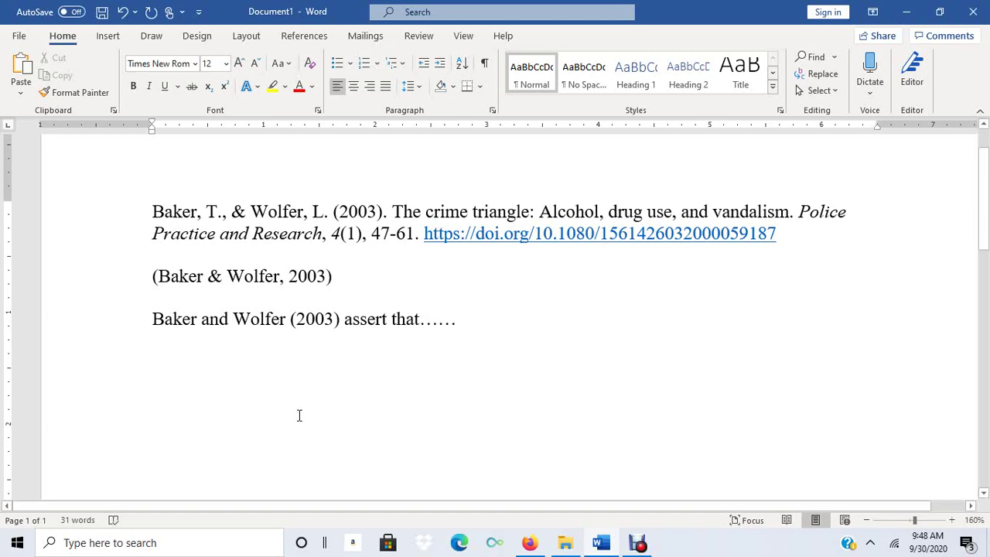
Add the heading "APA Reference Page Citation" above the reference, followed by a blank line
{"action": "left_click", "coordinate": [149, 211]}
{"action": "key", "text": "Return"}
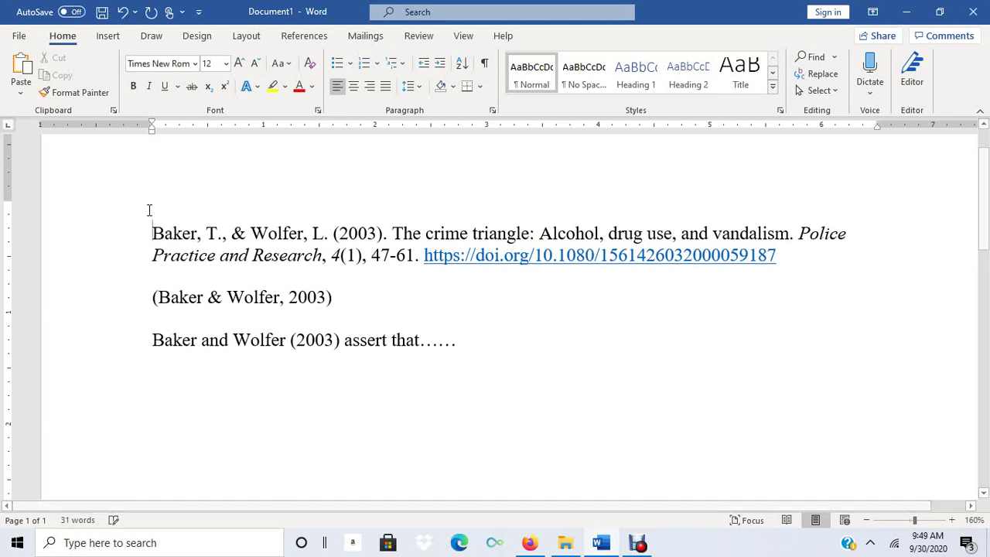
{"action": "type", "text": "APA"}
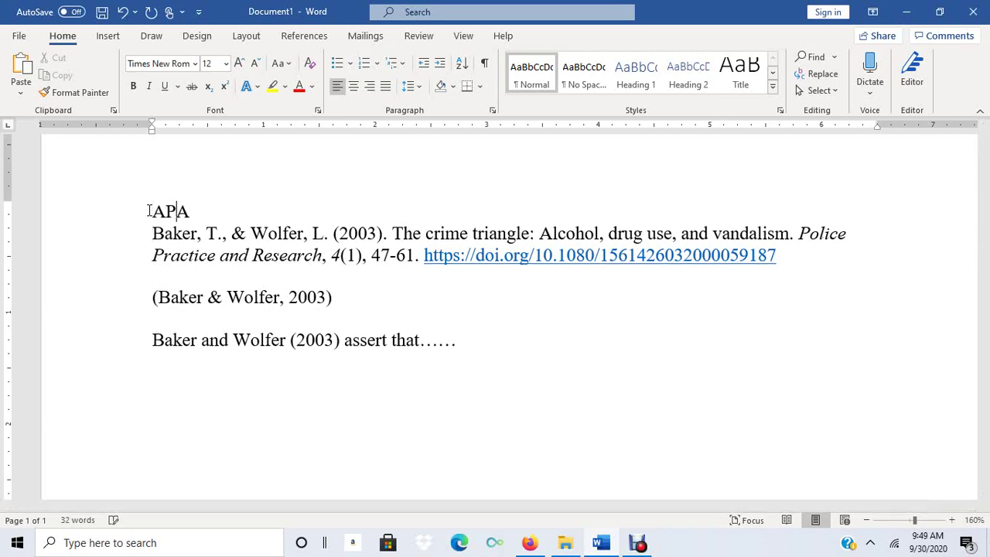
{"action": "type", "text": " Referene"}
{"action": "key", "text": "BackSpace"}
{"action": "type", "text": "ce "}
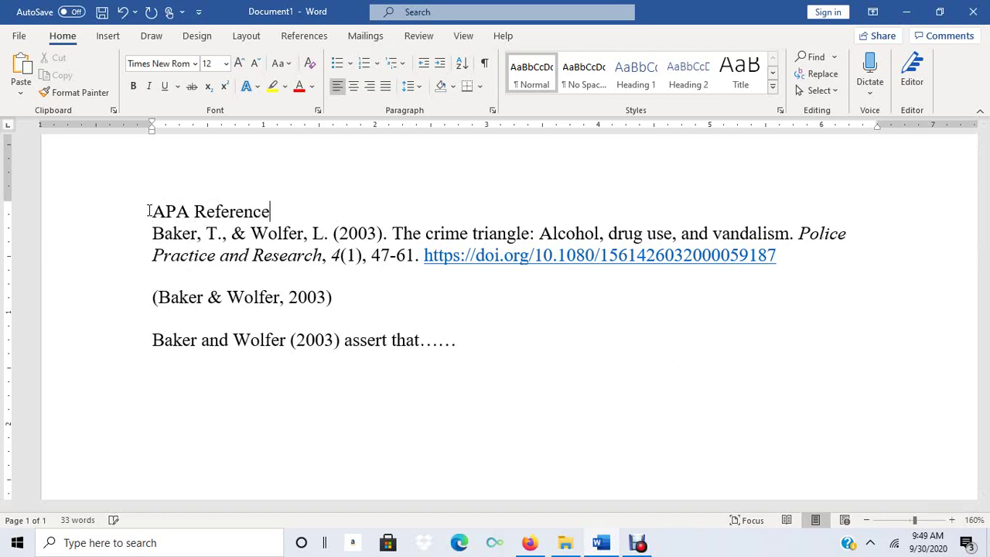
{"action": "type", "text": "Page Citat"}
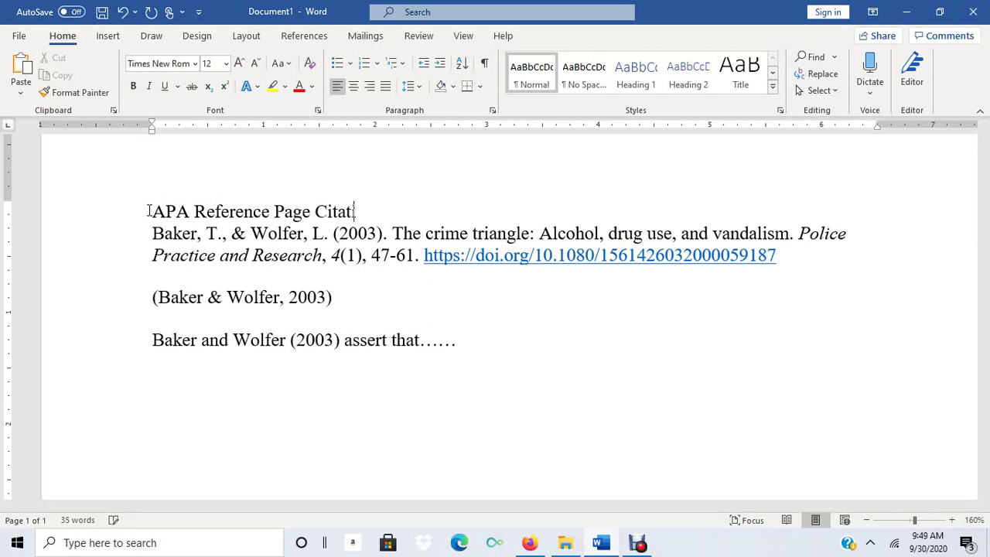
{"action": "type", "text": "ion"}
{"action": "key", "text": "BackSpace"}
{"action": "type", "text": "n"}
{"action": "key", "text": "Return"}
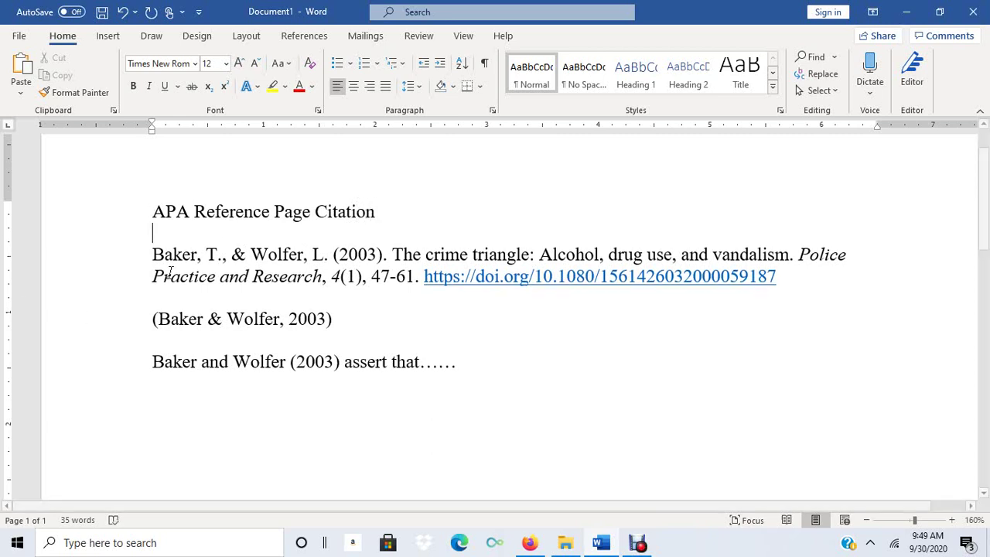
Insert the heading "In-text Citations…" between the reference and the parenthetical citation, separated by blank lines
{"action": "key", "text": "Return"}
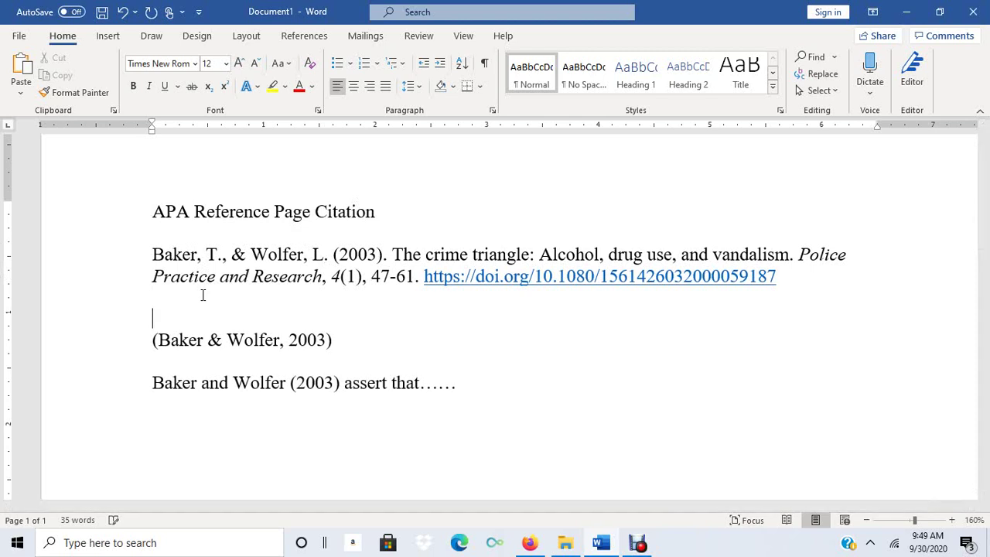
{"action": "key", "text": "Return"}
{"action": "type", "text": "In"}
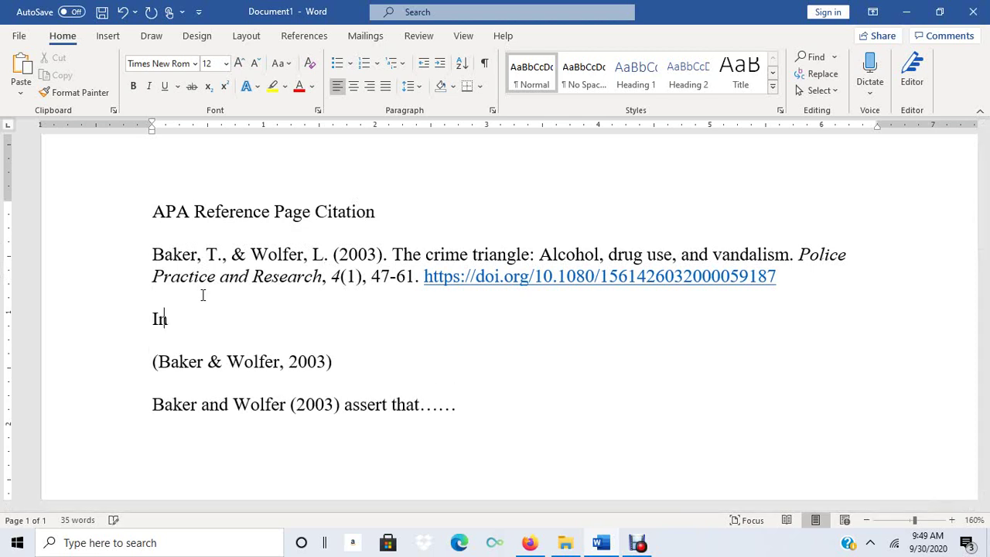
{"action": "key", "text": "BackSpace"}
{"action": "type", "text": "-text Ci"}
{"action": "type", "text": "tations..."}
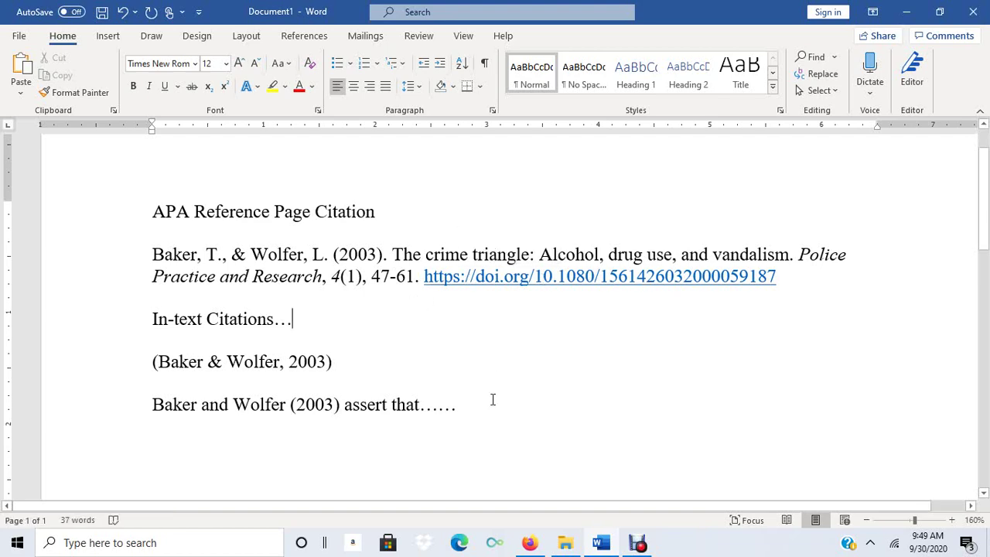
Switch to Firefox, review Purdue OWL's electronic journal reference examples and its in-text citation examples by number of authors, and return to Word
{"action": "left_click", "coordinate": [528, 544]}
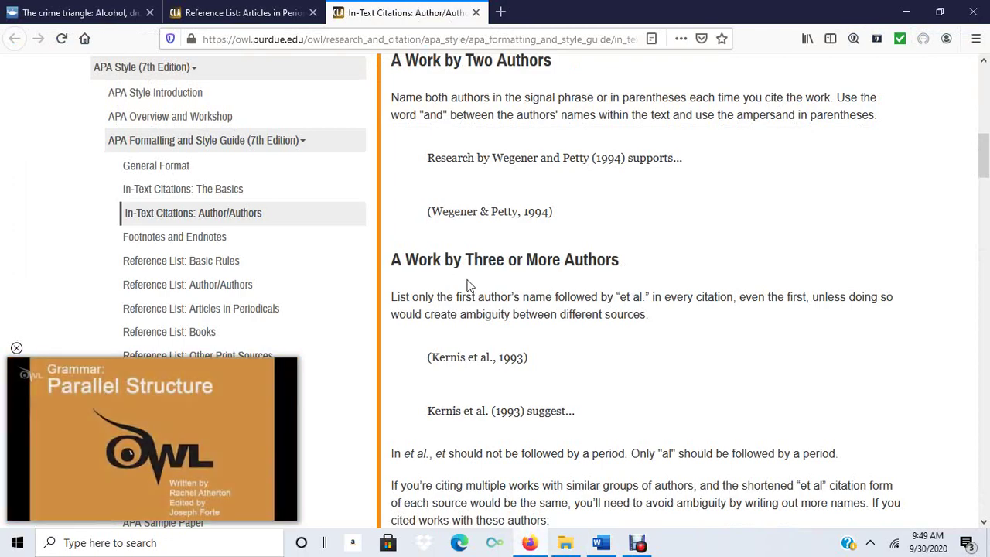
{"action": "left_click", "coordinate": [300, 16]}
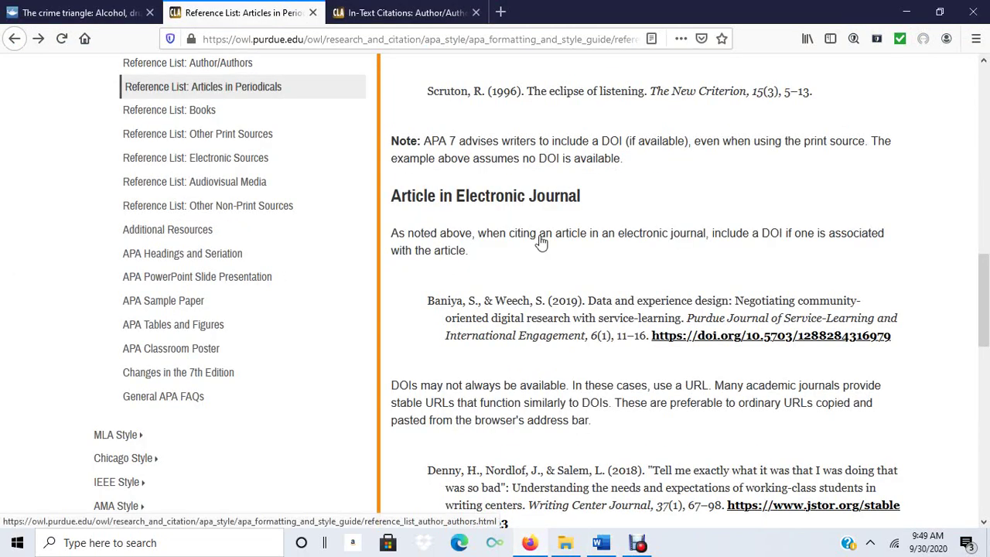
{"action": "scroll", "coordinate": [541, 242], "scroll_direction": "down", "scroll_amount": 1}
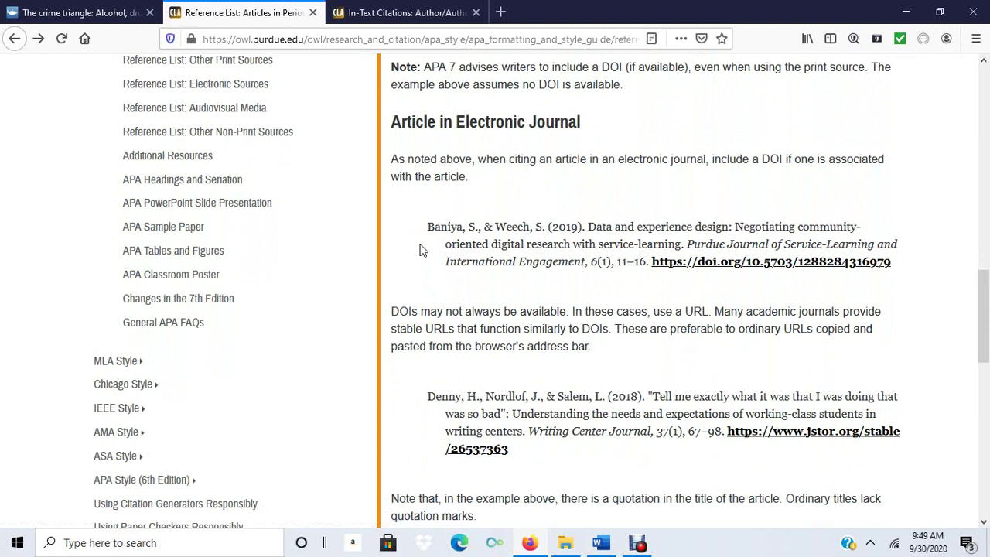
{"action": "left_click", "coordinate": [407, 12]}
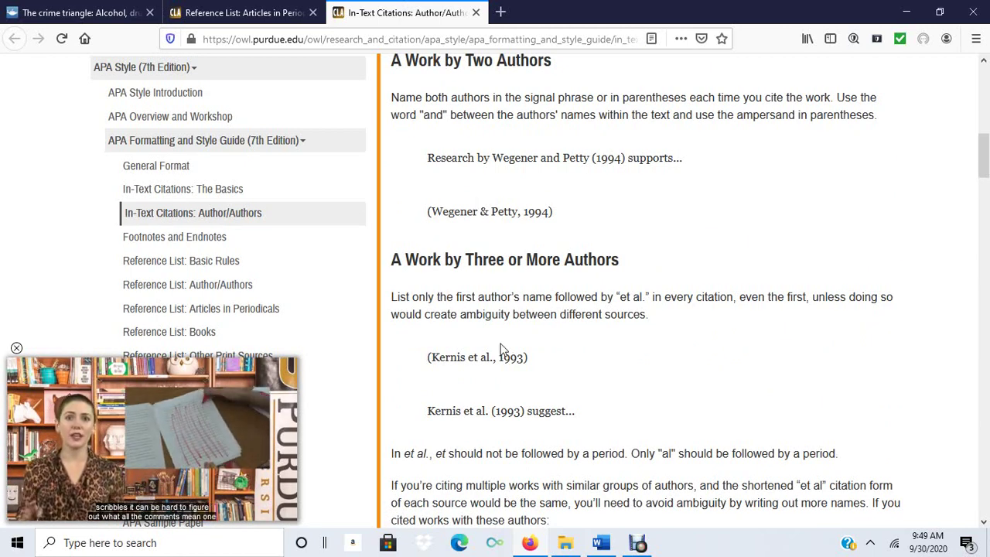
{"action": "left_click", "coordinate": [601, 543]}
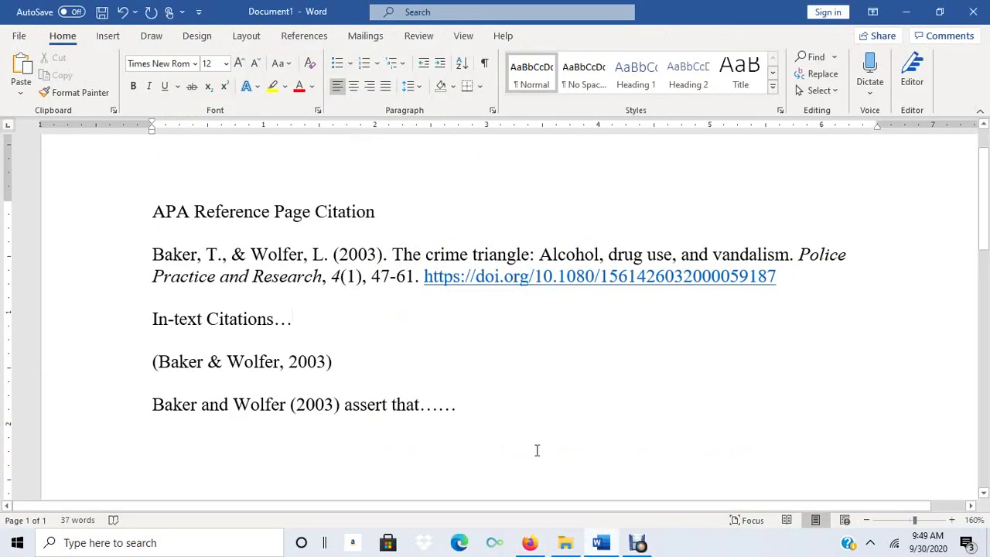
{"action": "left_click", "coordinate": [565, 396]}
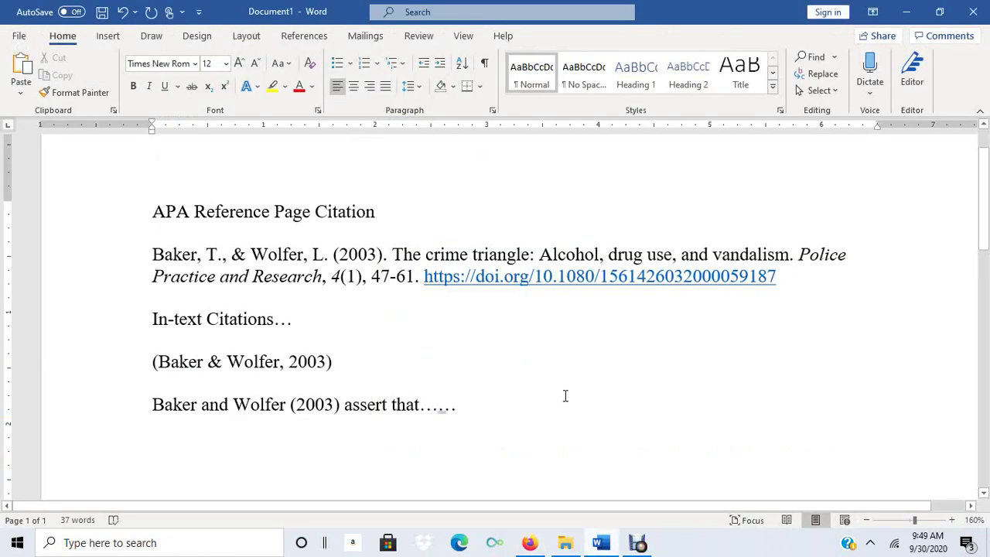